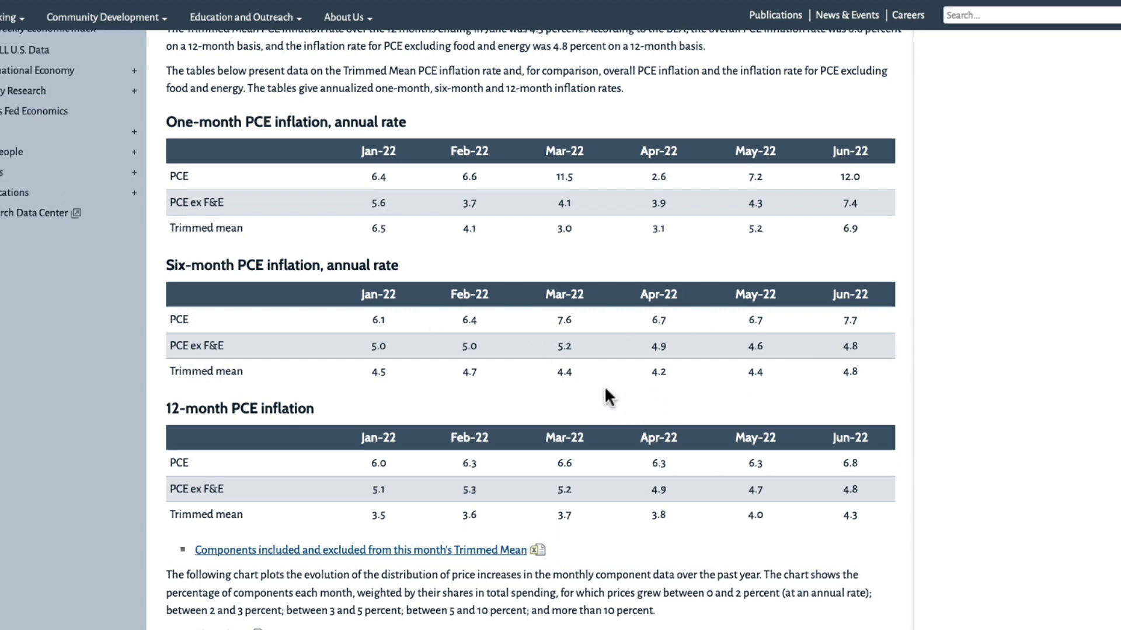
# - Review the one-month, six-month and 12-month PCE inflation tables and the price distribution section on the web page
pyautogui.scroll(-2, 607, 391)
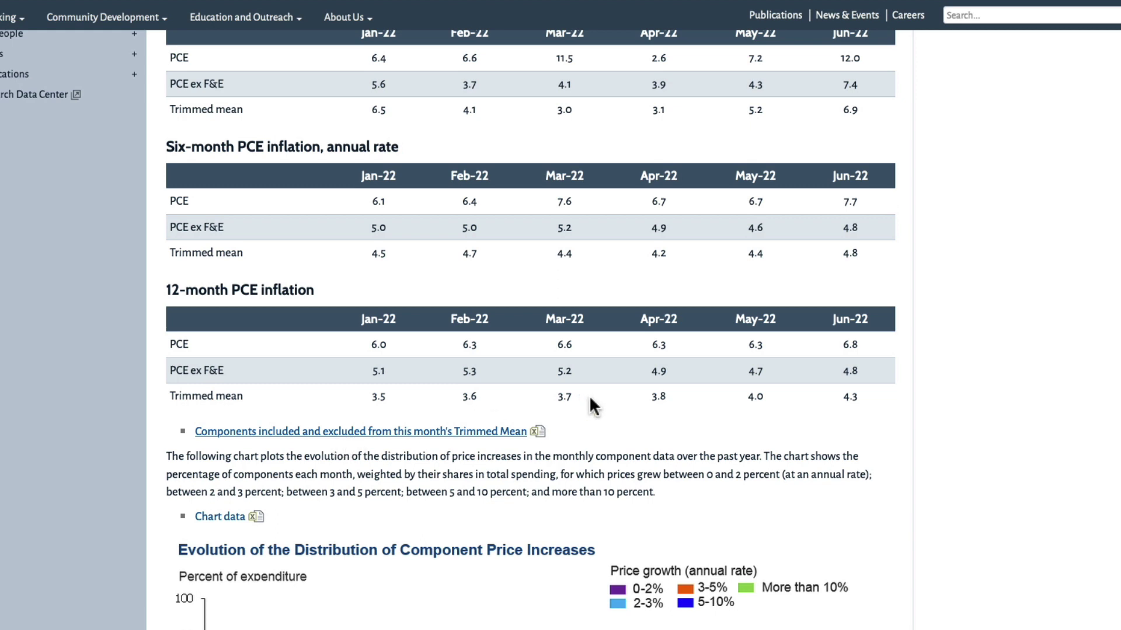
pyautogui.scroll(-7, 655, 412)
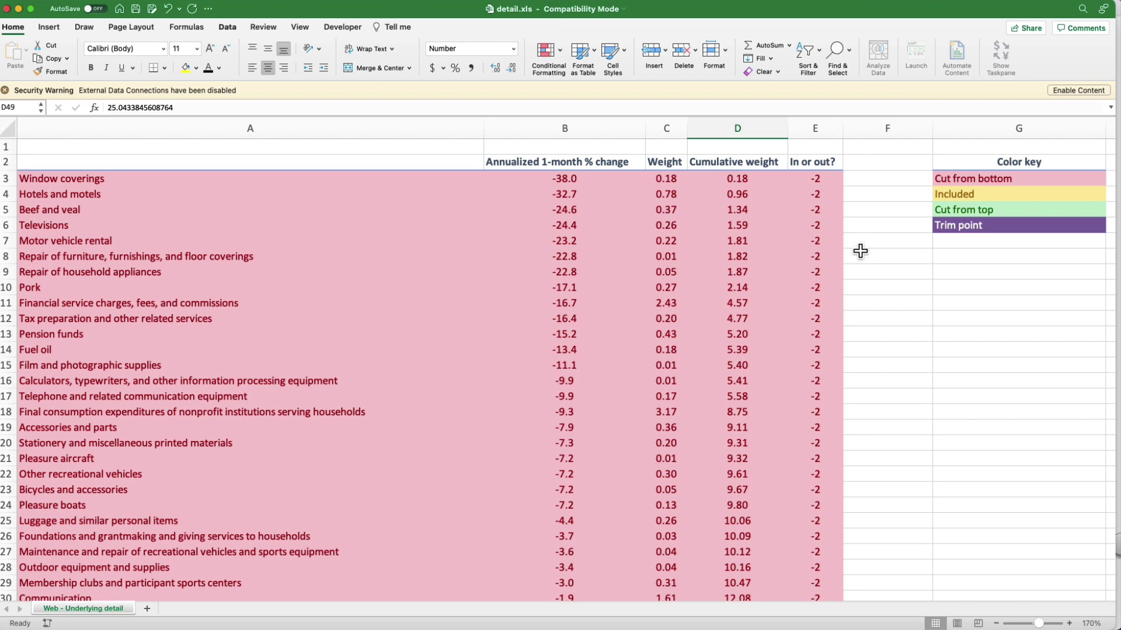
# - Examine the four color key categories in detail.xls, plus the annualized change and weight of the first listed components
pyautogui.click(963, 178)
pyautogui.click(959, 194)
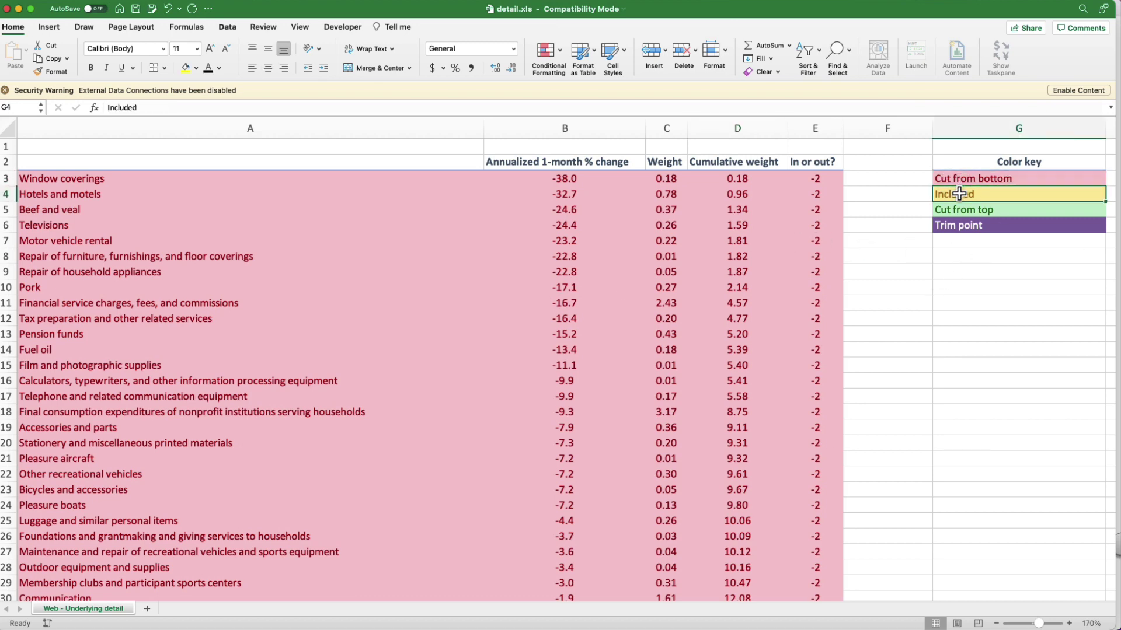
pyautogui.click(960, 209)
pyautogui.click(956, 226)
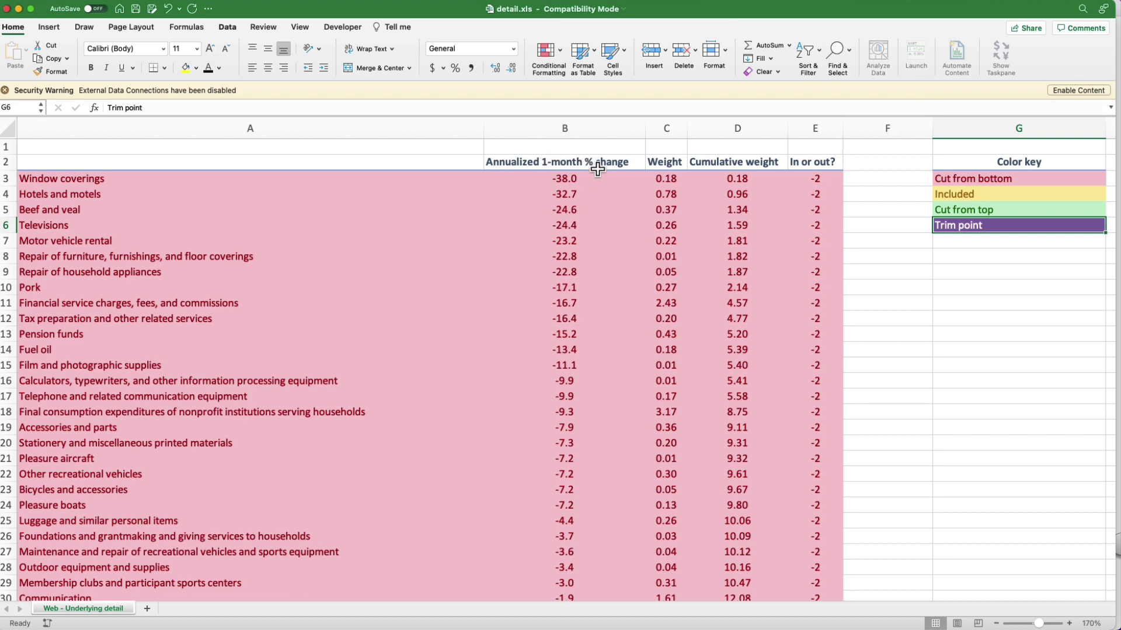
pyautogui.click(582, 179)
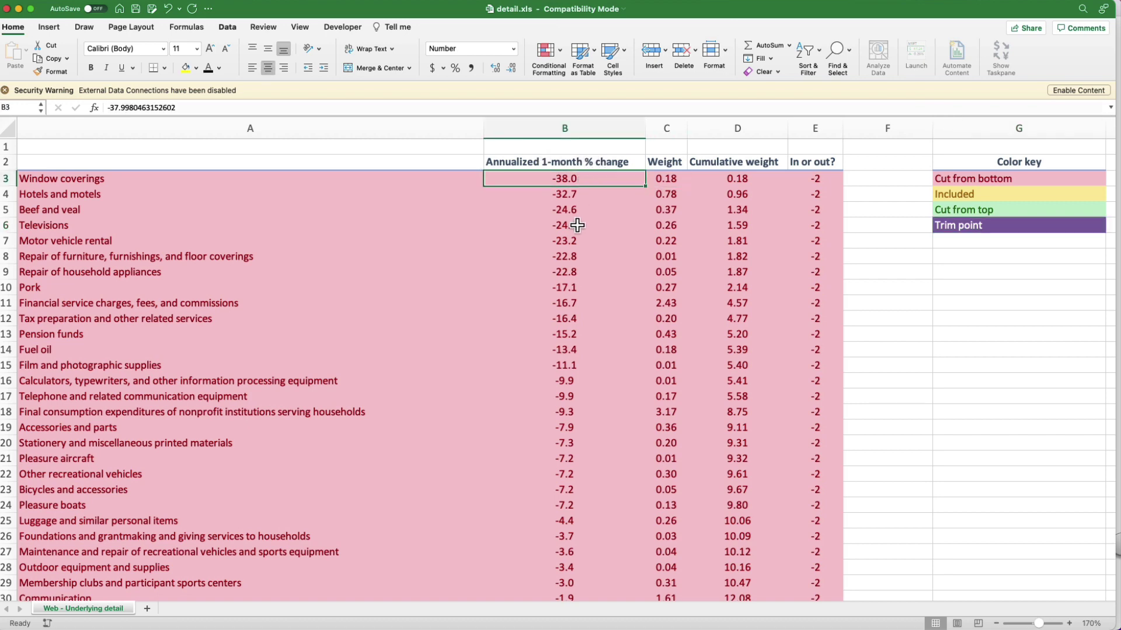
pyautogui.click(676, 178)
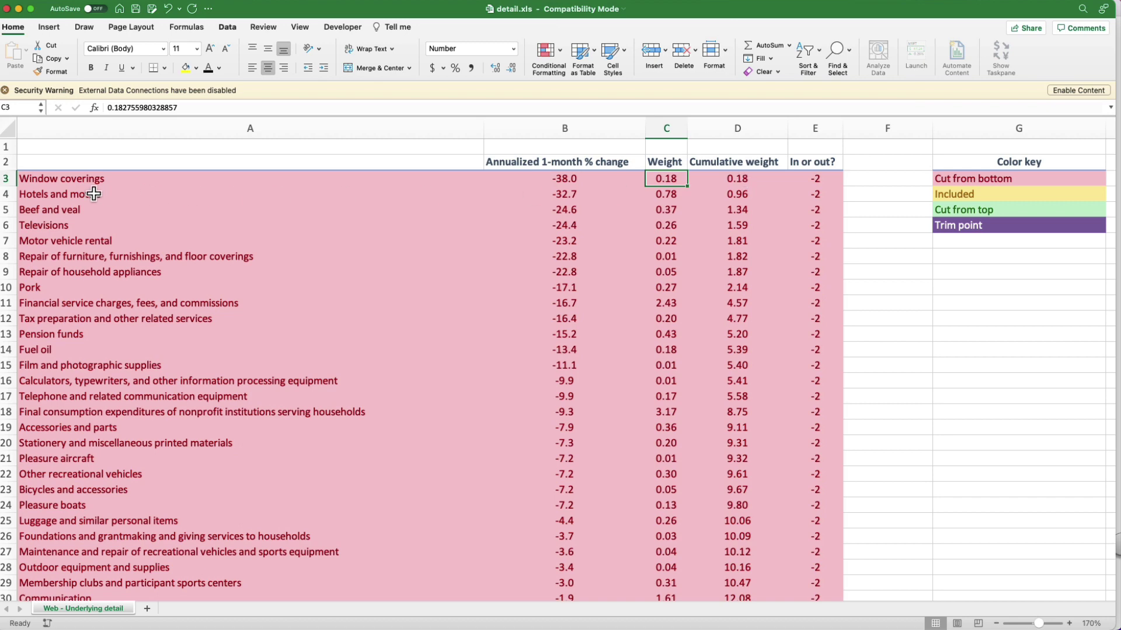
pyautogui.click(104, 242)
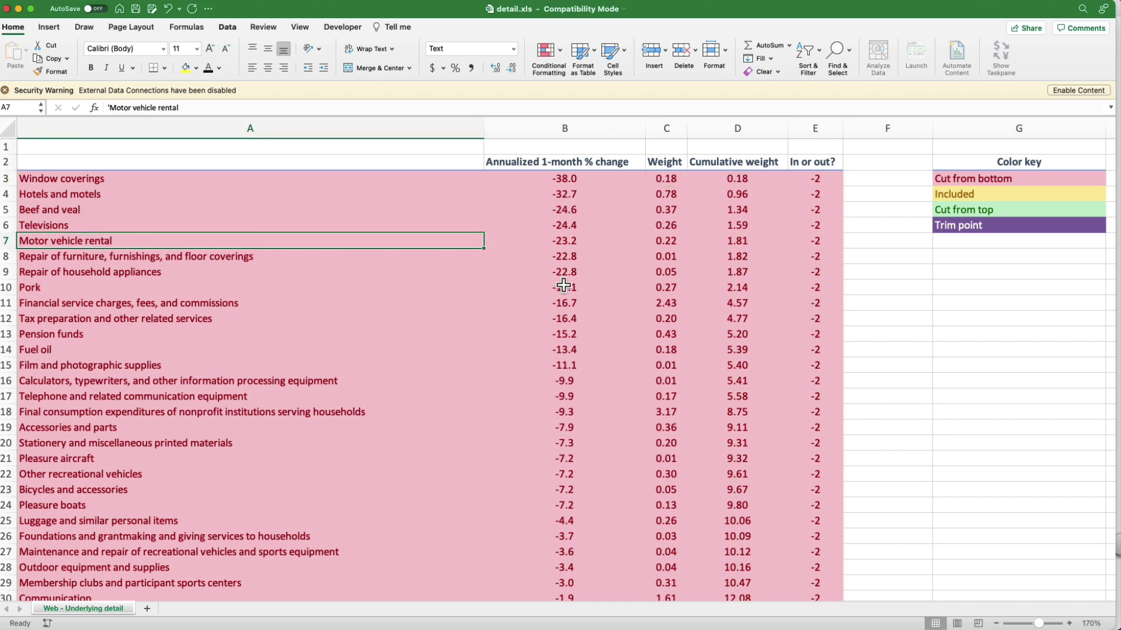
# - Examine the cumulative weights at the lower and upper trim points, Paramedical services and Men's and boys' clothing
pyautogui.scroll(-8, 600, 333)
pyautogui.scroll(-8, 599, 333)
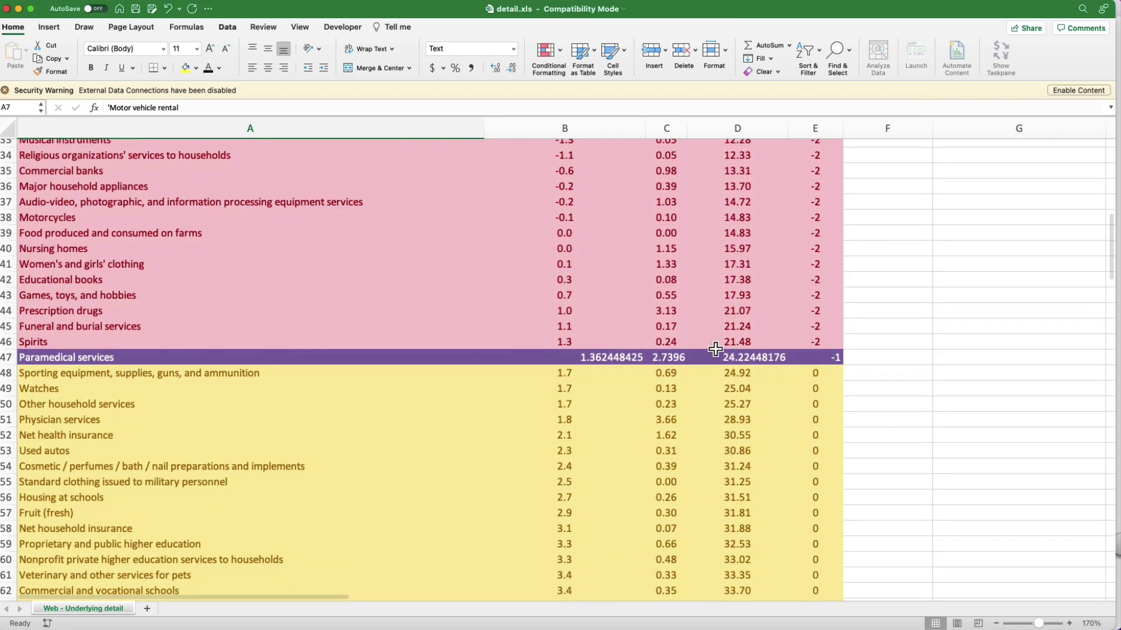
pyautogui.click(762, 357)
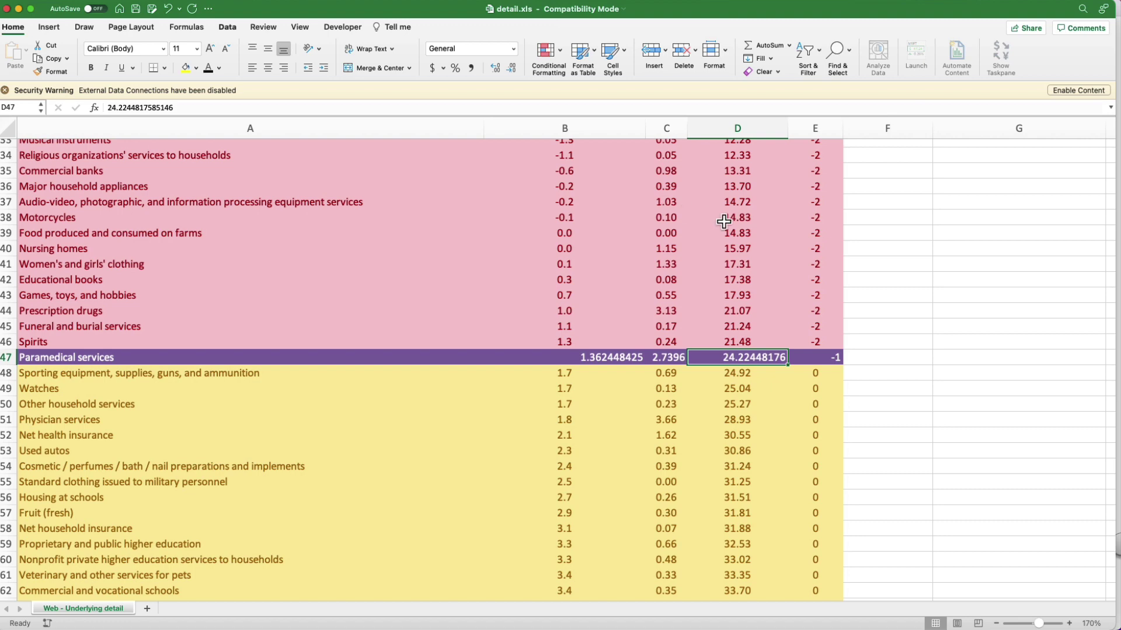
pyautogui.scroll(-20, 724, 222)
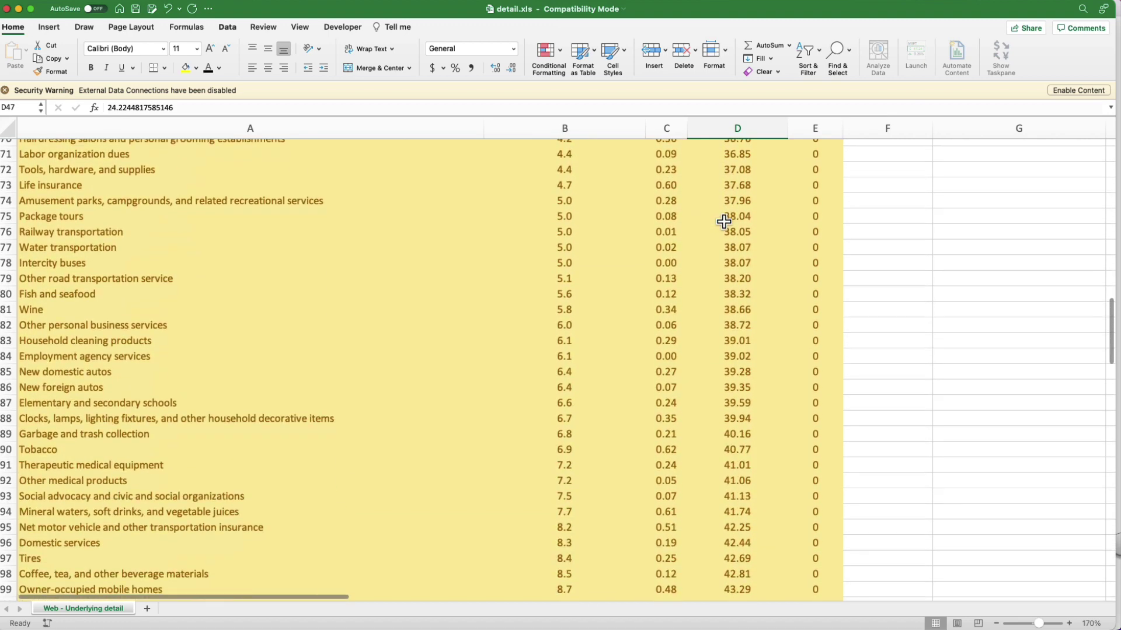
pyautogui.scroll(-5, 724, 222)
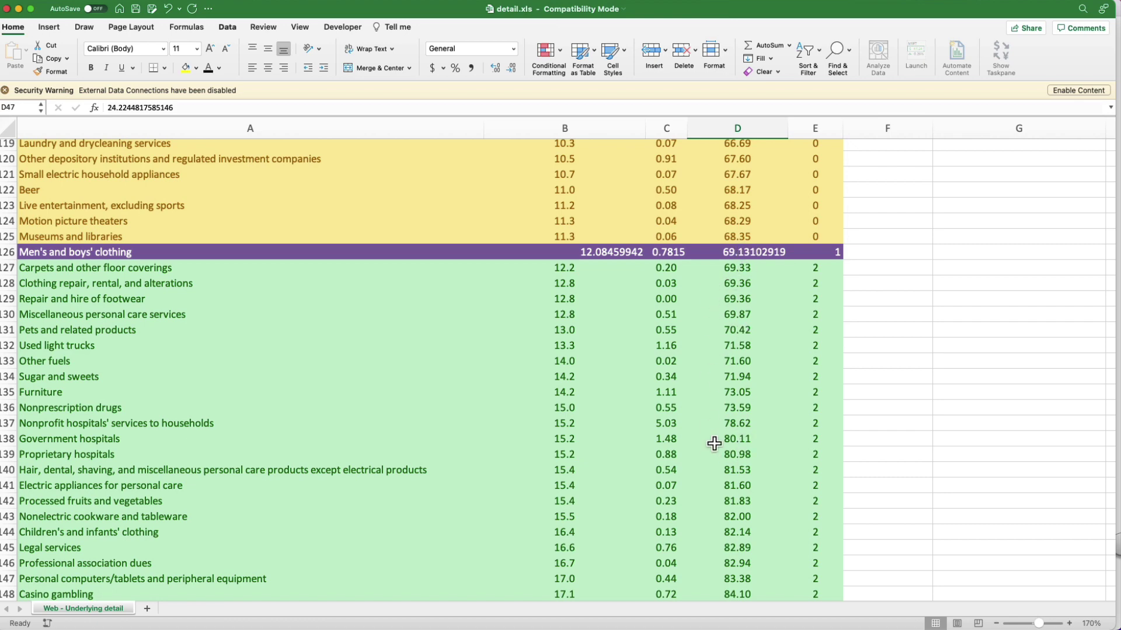
pyautogui.scroll(14, 717, 377)
pyautogui.scroll(13, 717, 376)
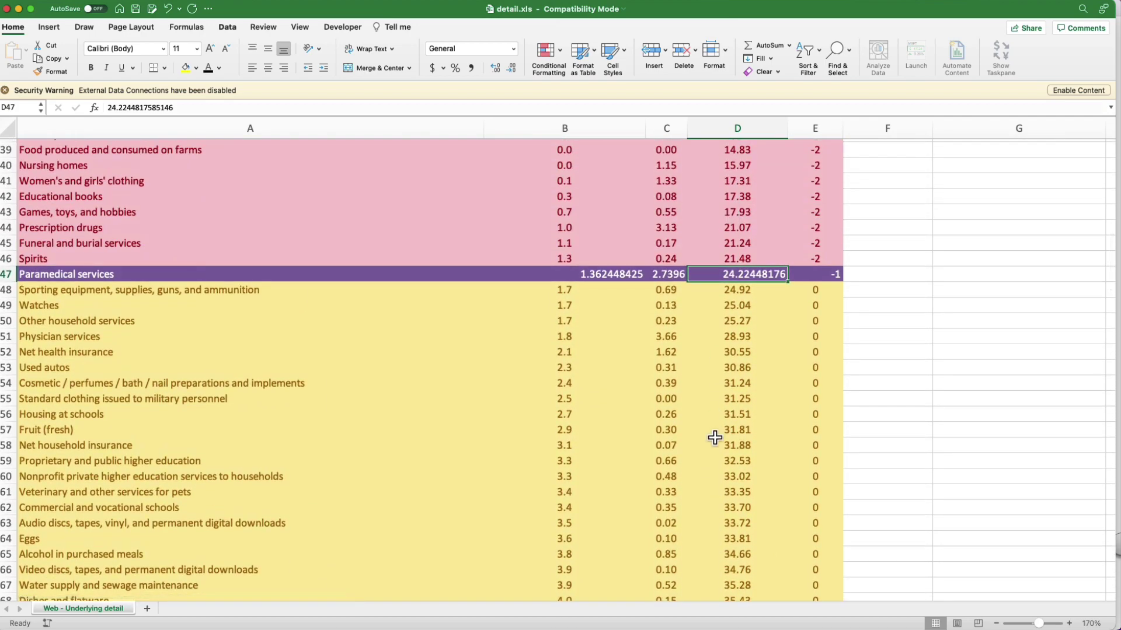
pyautogui.scroll(-2, 671, 368)
pyautogui.scroll(-20, 673, 372)
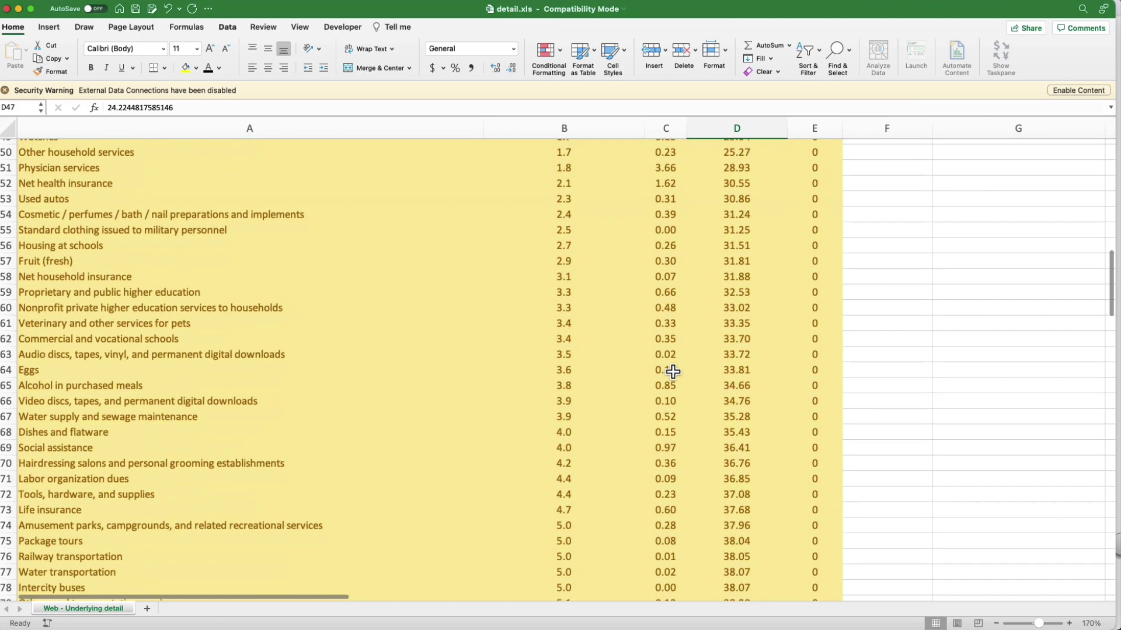
pyautogui.scroll(-2, 674, 372)
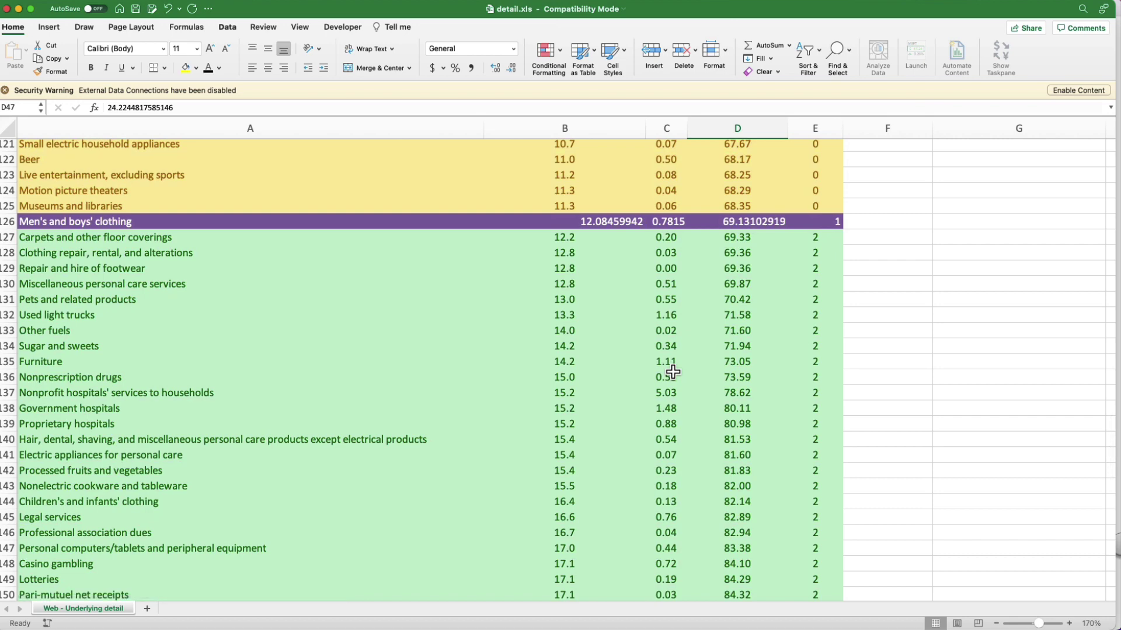
# - Inspect the Clothing repair, rental, and alterations row and the Repair and hire of footwear row among the components cut from top
pyautogui.click(38, 252)
pyautogui.click(39, 268)
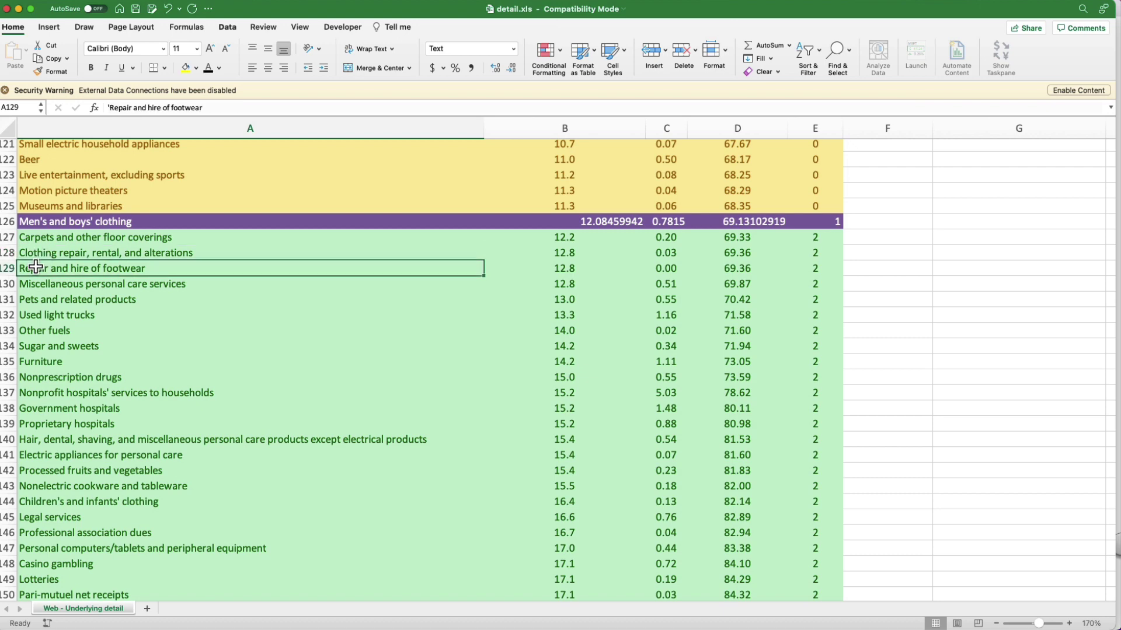
pyautogui.moveTo(36, 252); pyautogui.dragTo(34, 268)
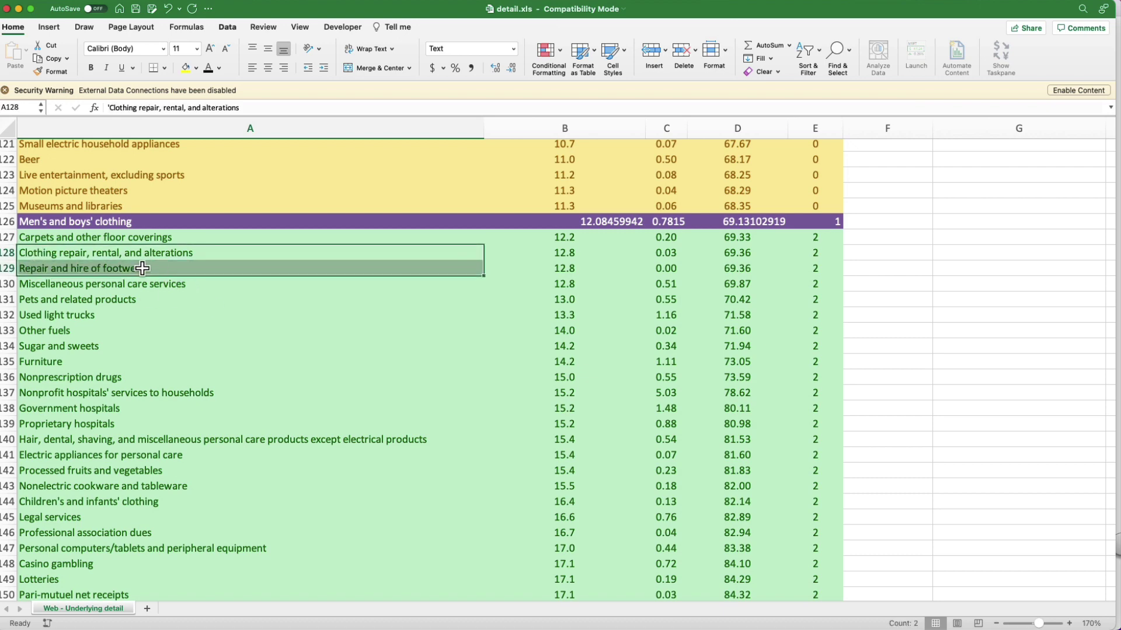
pyautogui.click(53, 253)
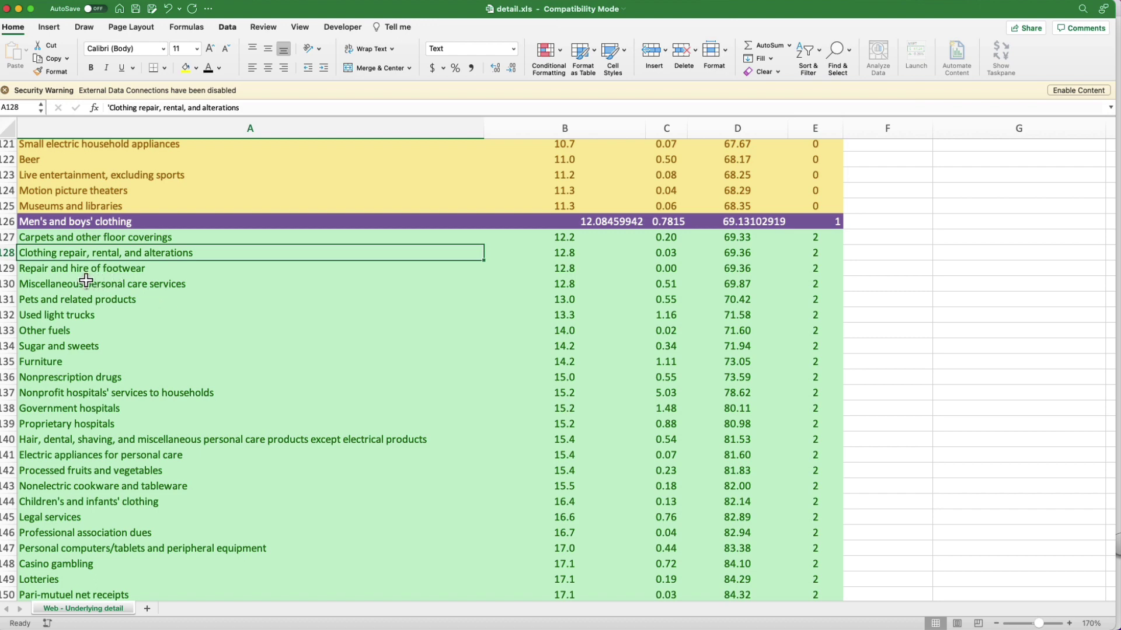
pyautogui.click(62, 270)
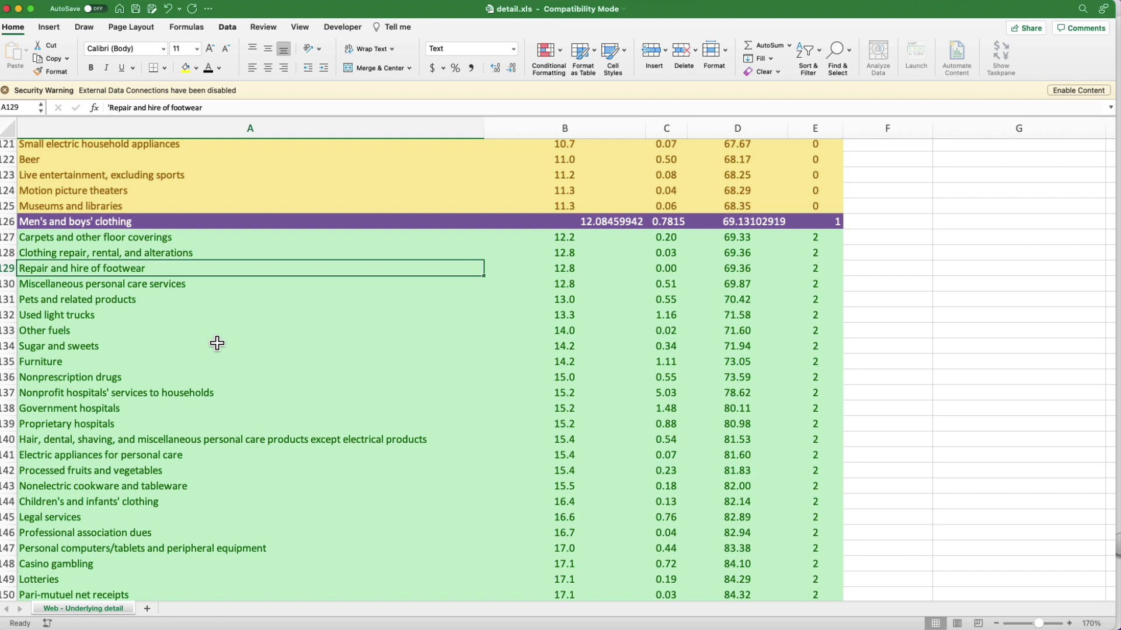
# - Compare the annualized change of Shoes and other footwear with the Repair and hire of footwear entry
pyautogui.hscroll(2, 216, 343)
pyautogui.hscroll(-2, 219, 344)
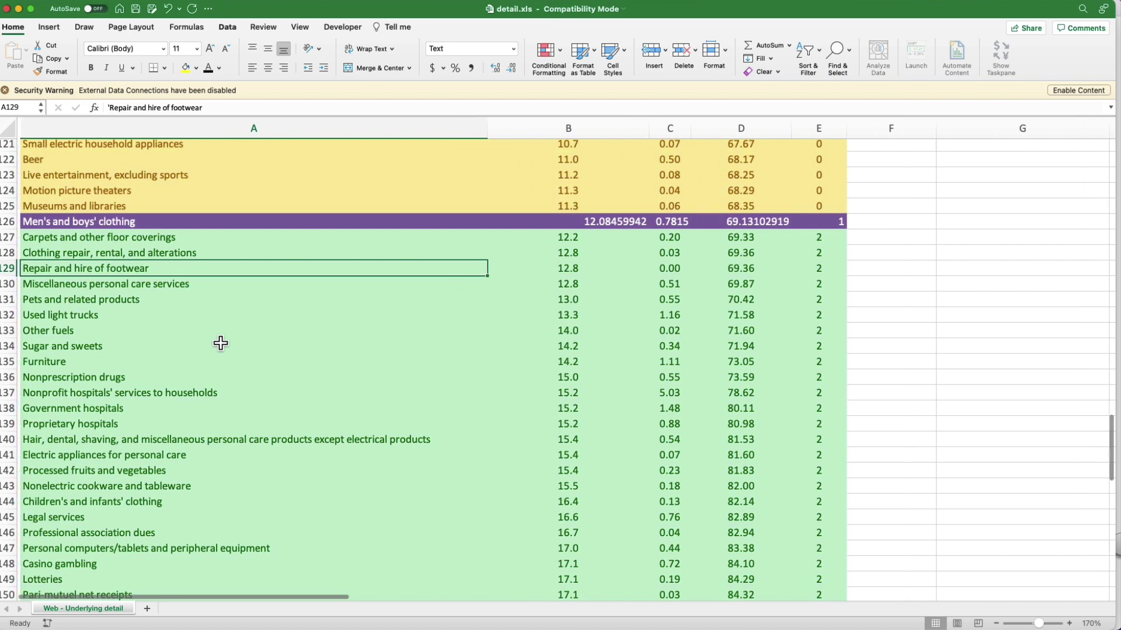
pyautogui.scroll(-5, 228, 421)
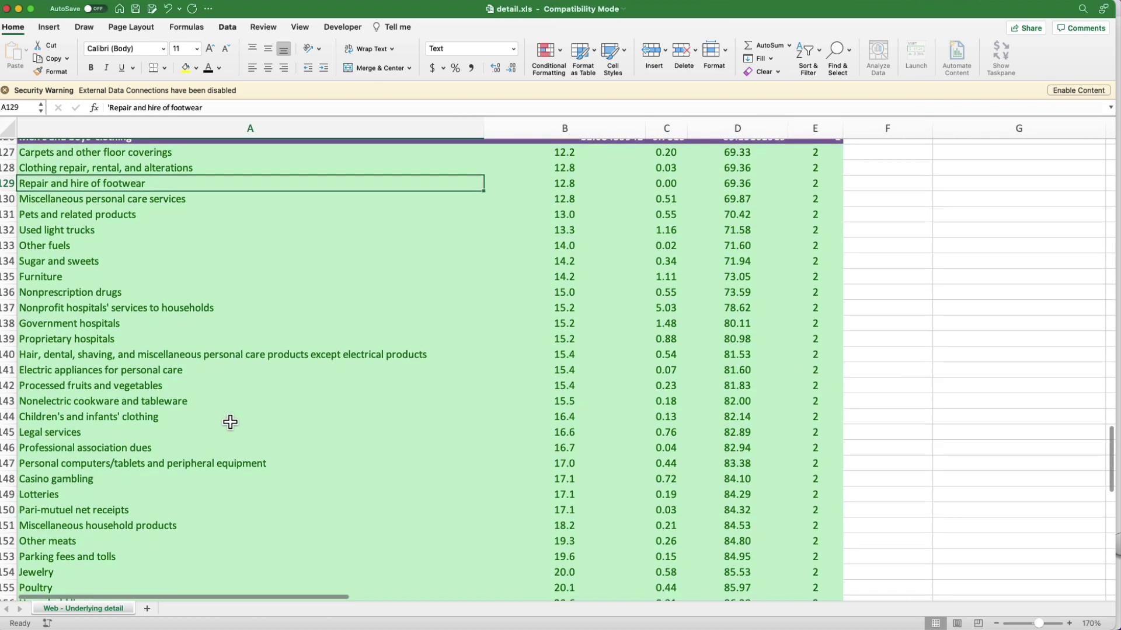
pyautogui.scroll(-3, 230, 422)
pyautogui.scroll(-1, 230, 422)
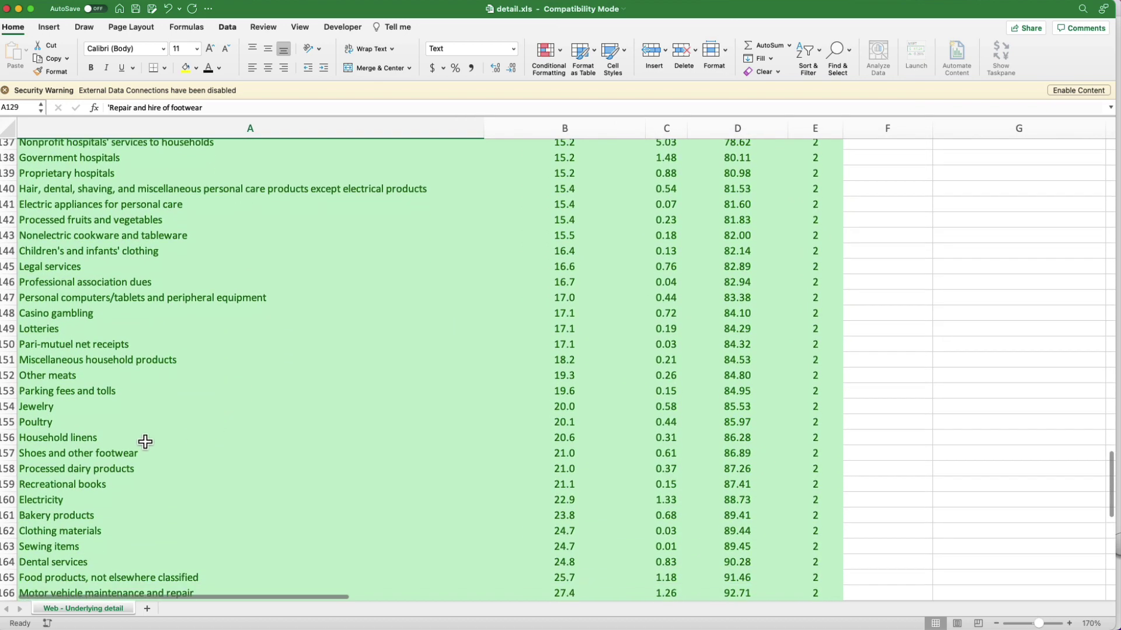
pyautogui.click(146, 454)
pyautogui.click(538, 454)
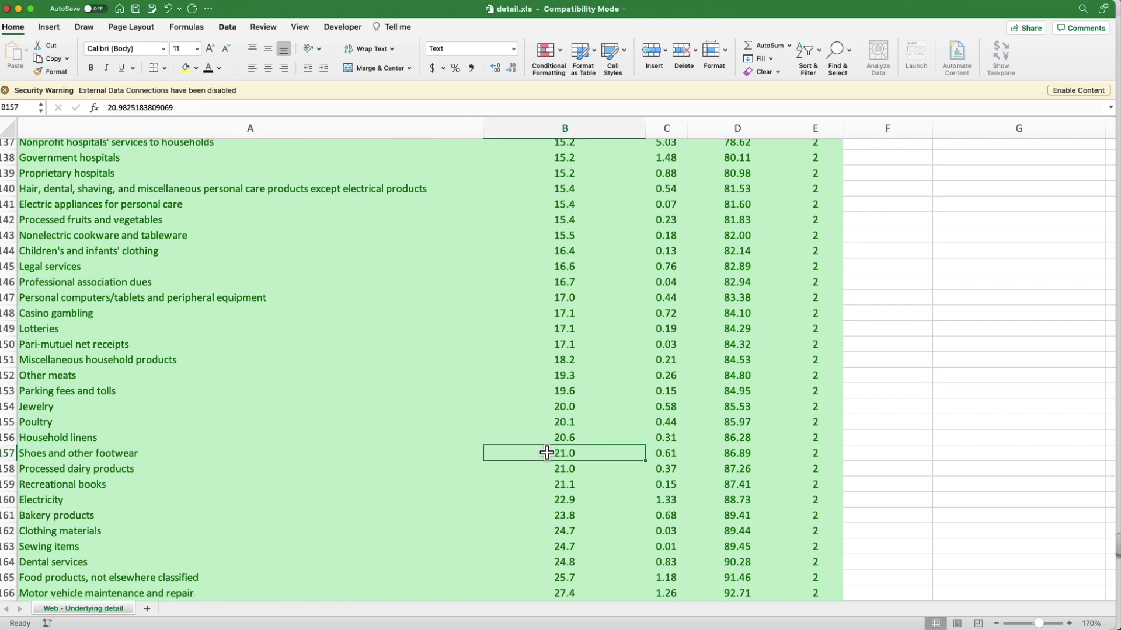
pyautogui.scroll(1, 429, 425)
pyautogui.scroll(10, 429, 426)
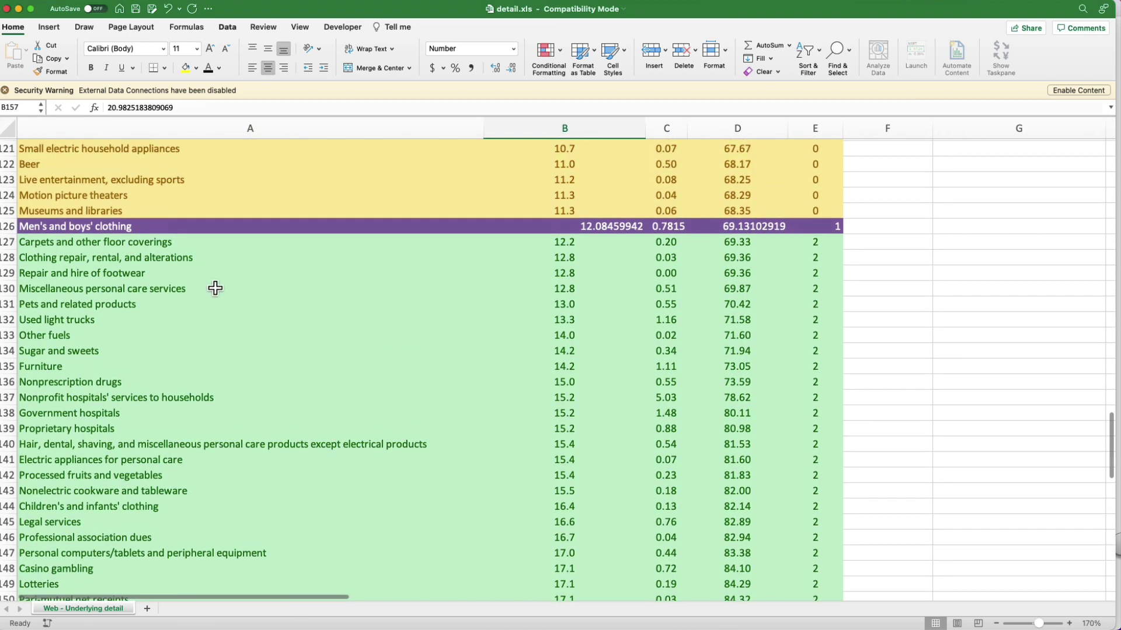
pyautogui.click(48, 274)
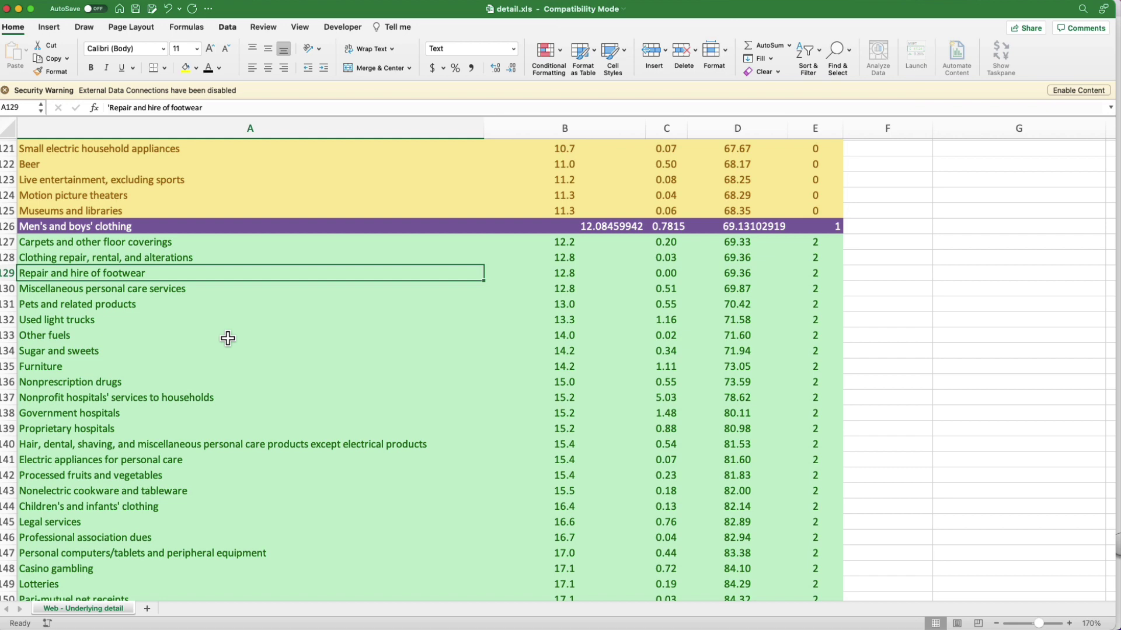
# - Look through the included components between the upper trim point and the lower trim point at Paramedical services
pyautogui.scroll(10, 406, 321)
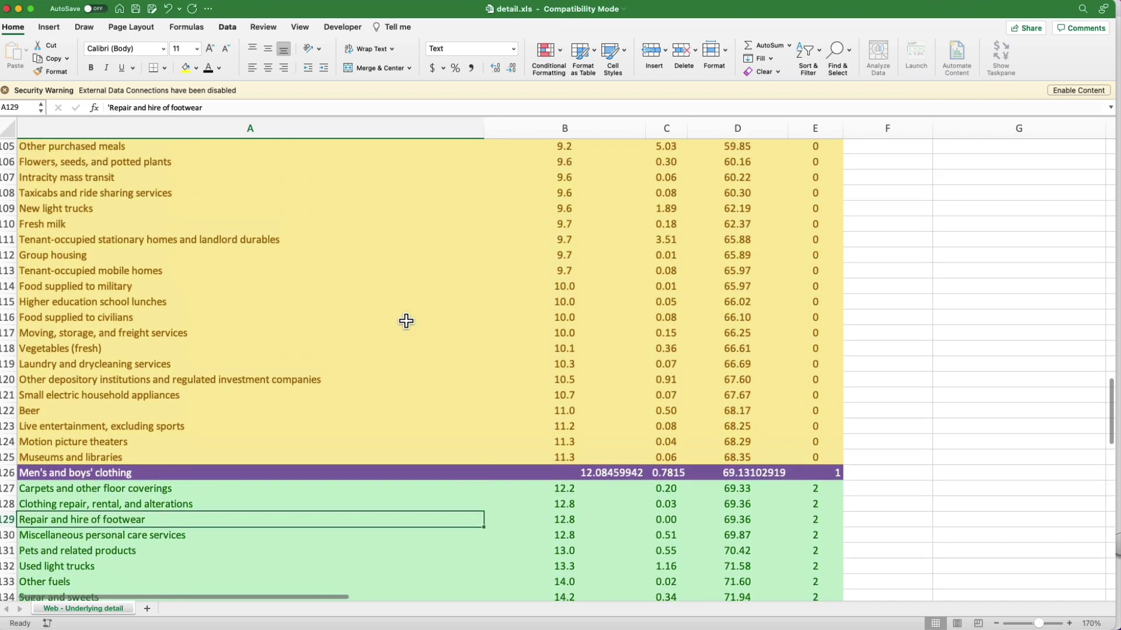
pyautogui.scroll(4, 610, 321)
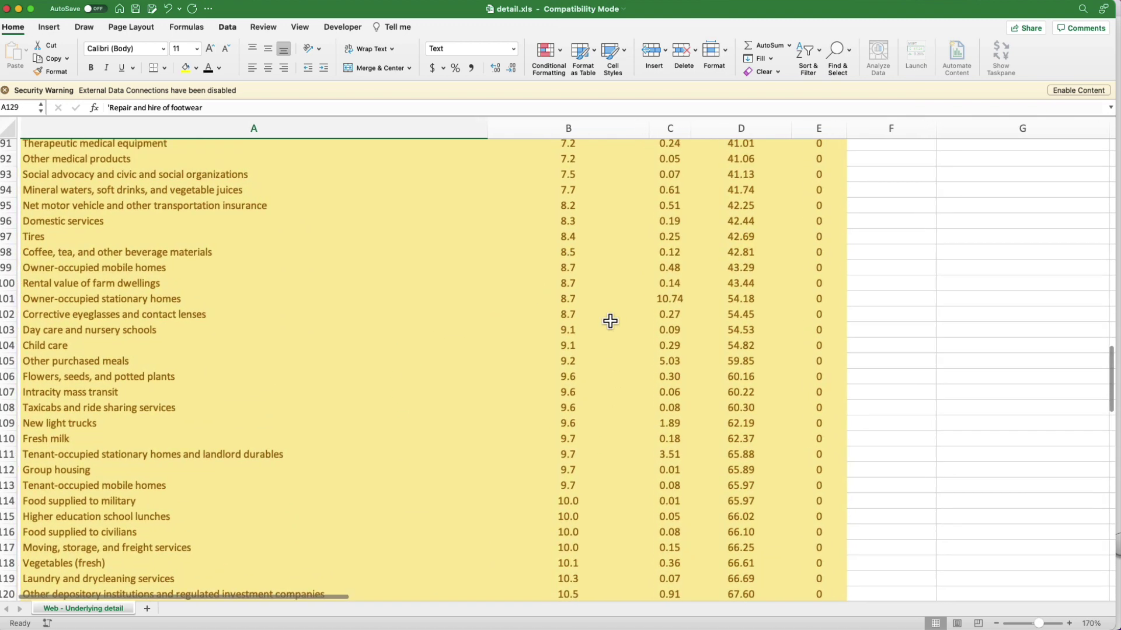
pyautogui.scroll(15, 610, 321)
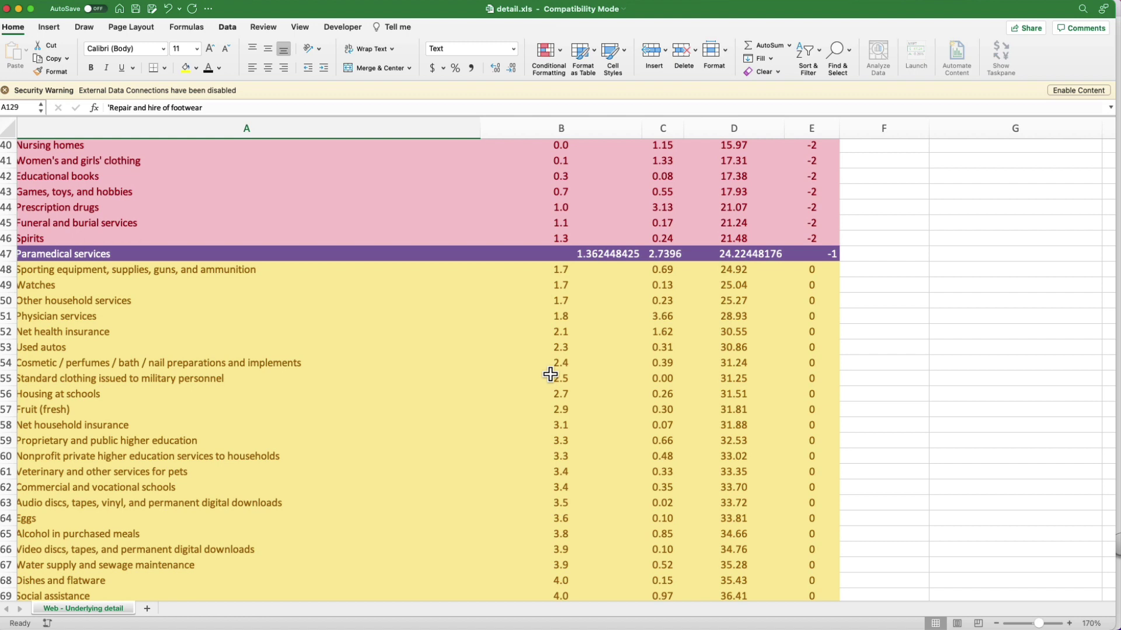
pyautogui.scroll(-5, 550, 374)
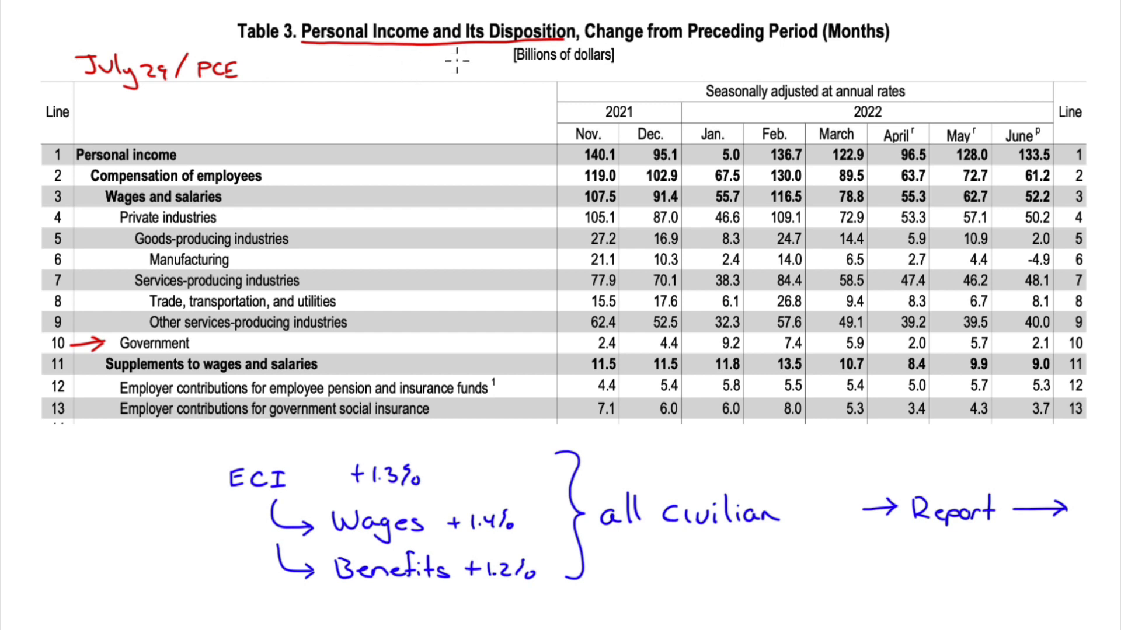
# - Annotate Table 3 by underlining "Preceding Period", "adjusted at annual rates" and June's personal income, with a curved arrow from June to May
pyautogui.moveTo(745, 53); pyautogui.dragTo(801, 49)
pyautogui.moveTo(1022, 123)
pyautogui.mouseDown()
pyautogui.moveTo(977, 120)
pyautogui.moveTo(990, 120)
pyautogui.mouseUp()
pyautogui.moveTo(768, 100); pyautogui.dragTo(846, 101)
pyautogui.moveTo(1021, 164); pyautogui.dragTo(1051, 164)
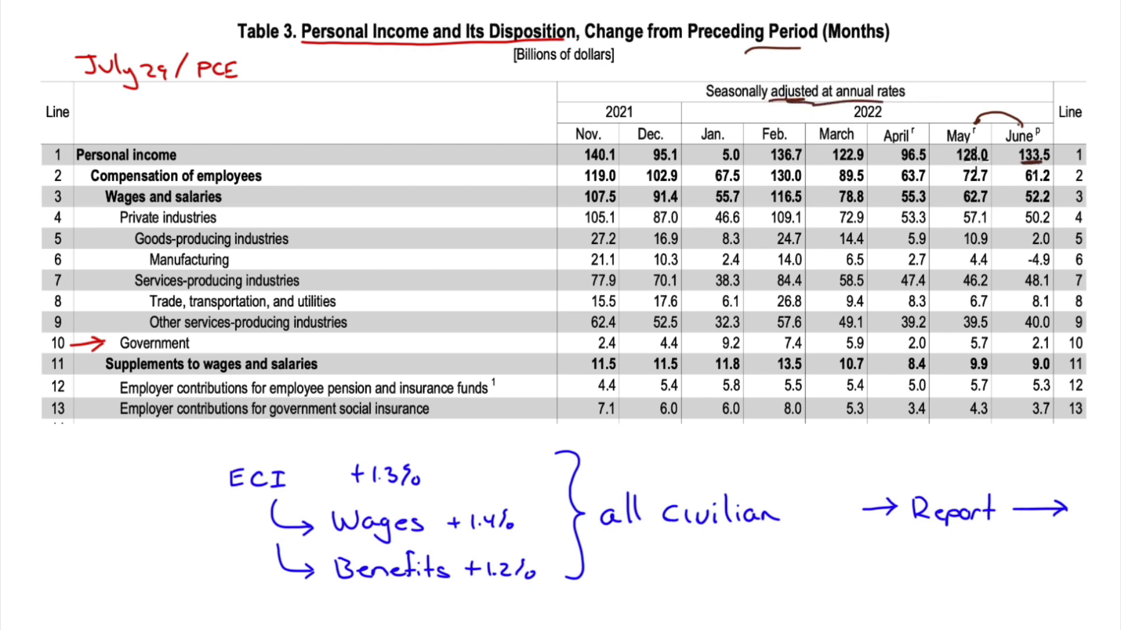